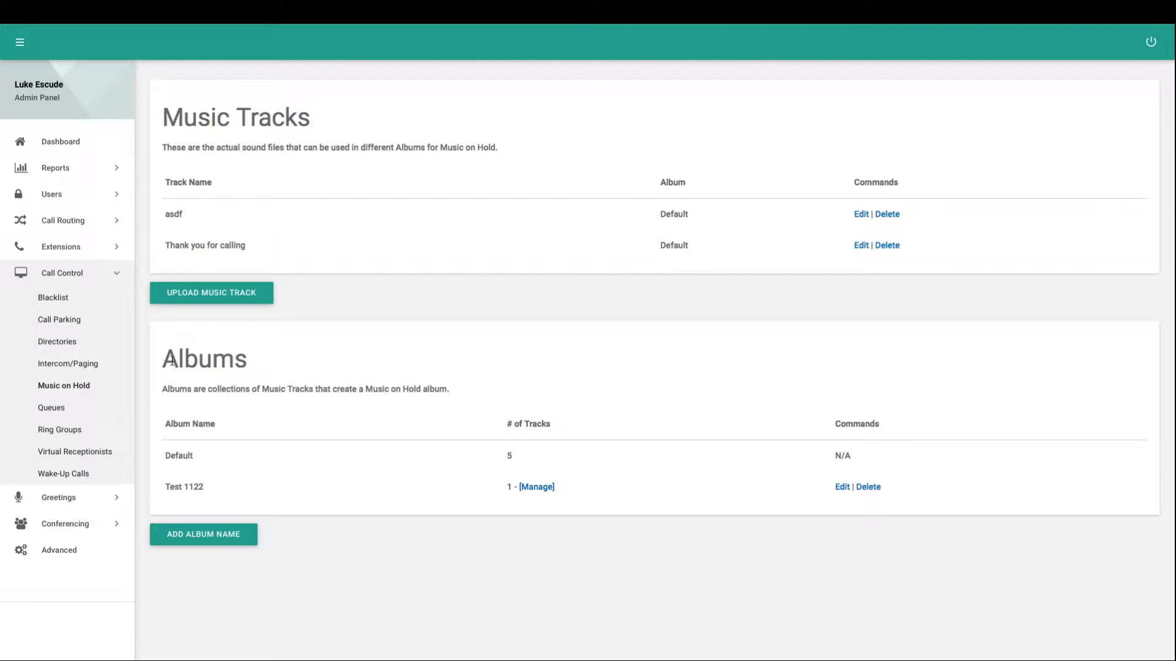
pyautogui.doubleClick(216, 355)
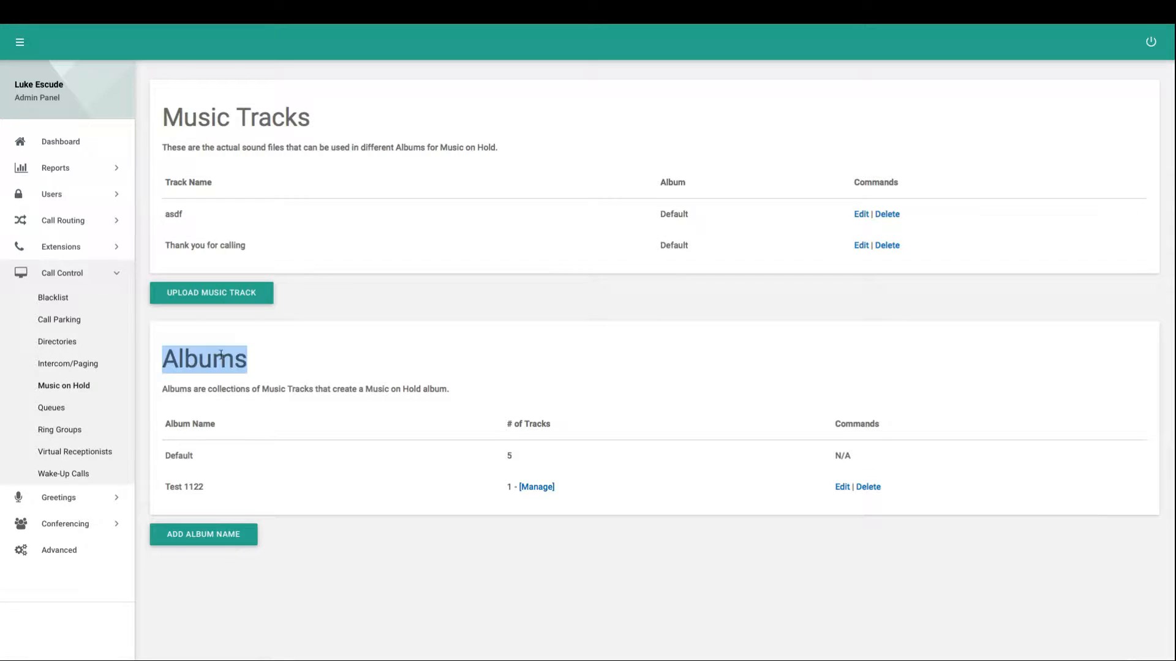
pyautogui.click(343, 355)
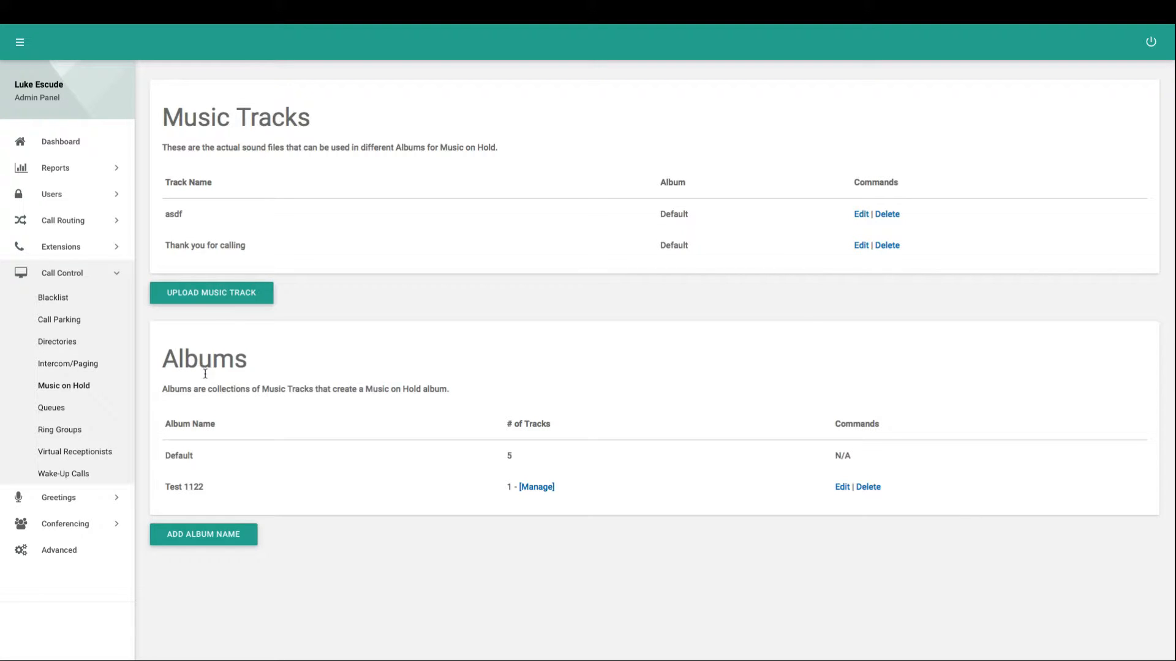
pyautogui.moveTo(163, 456); pyautogui.dragTo(202, 457)
pyautogui.click(202, 458)
pyautogui.doubleClick(185, 455)
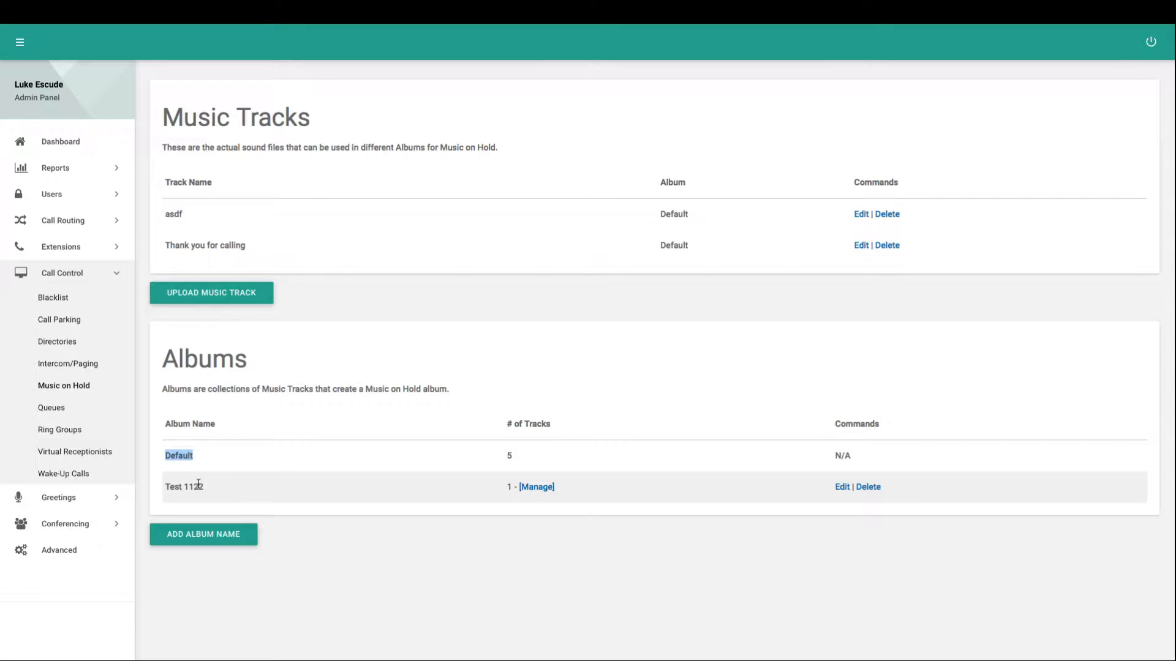
pyautogui.doubleClick(197, 463)
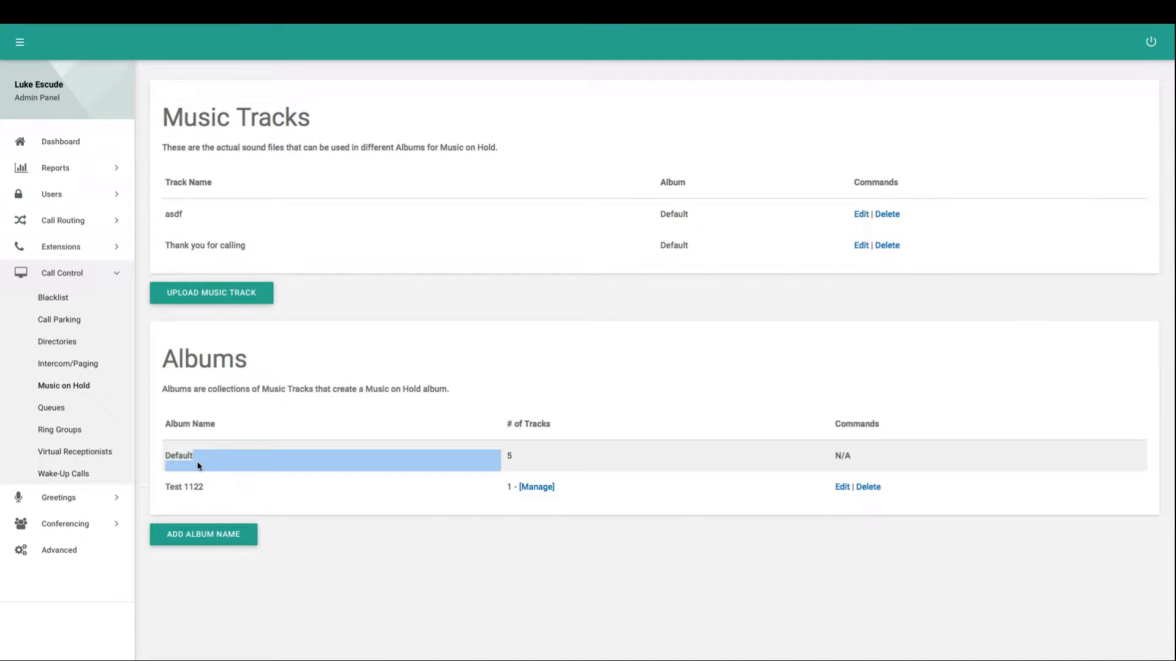
pyautogui.click(529, 465)
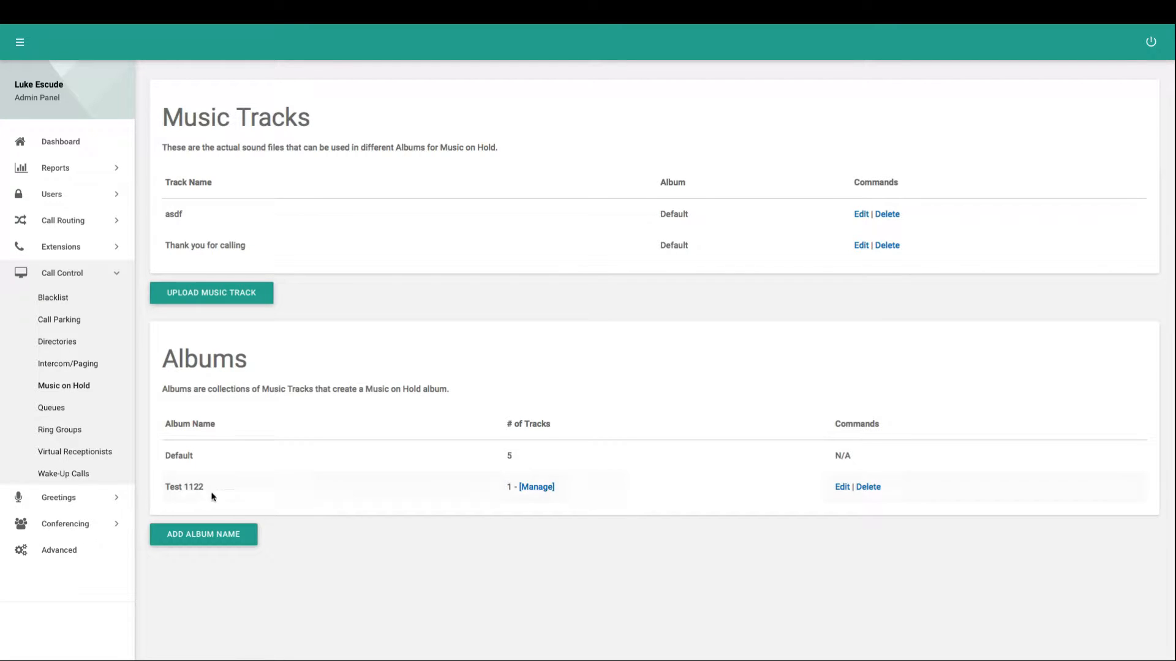
# - Add a new Music on Hold album named "Rock Music" and submit it
pyautogui.click(195, 534)
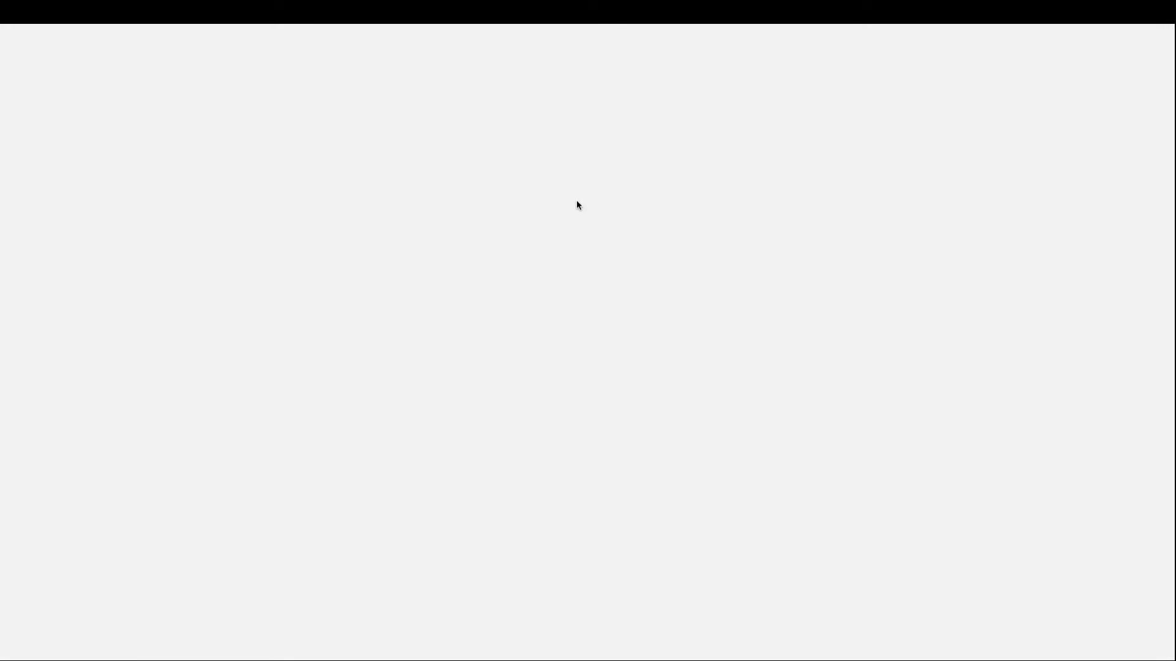
pyautogui.click(402, 176)
pyautogui.write('Rock Music')
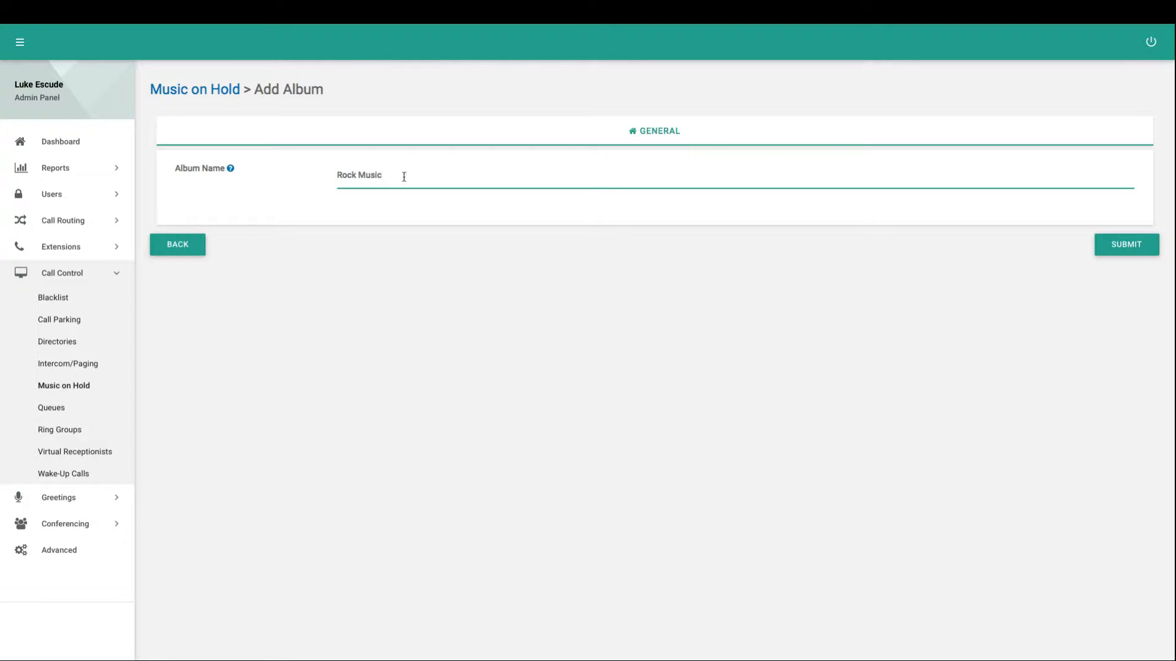
pyautogui.click(1142, 248)
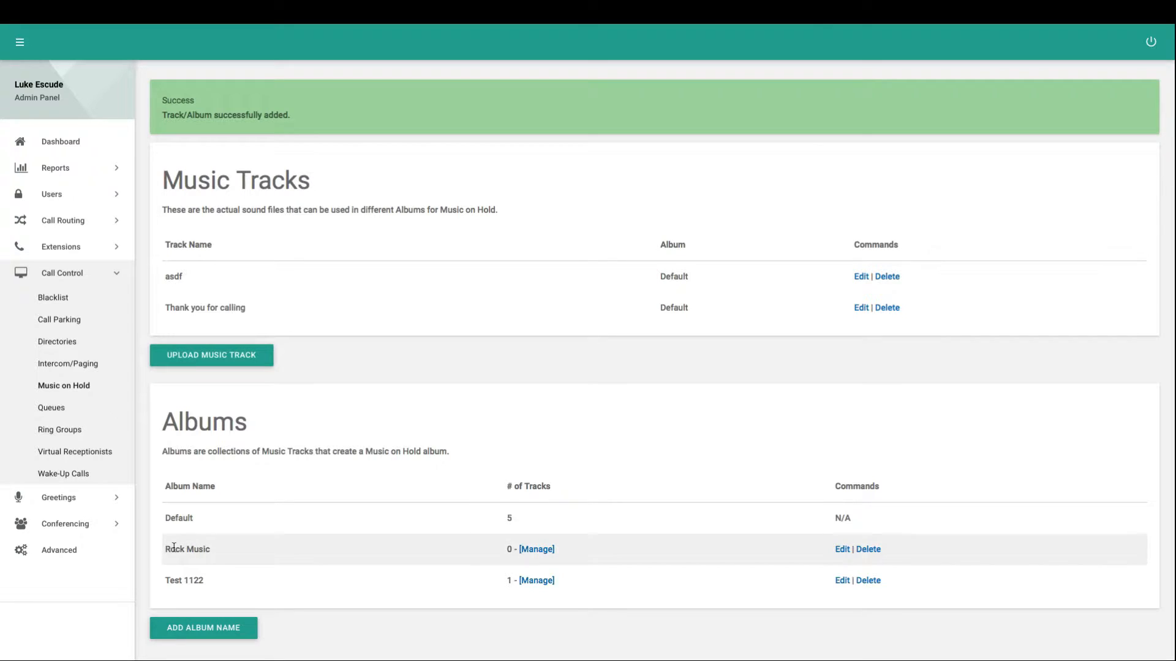
# - Assign the tracks "asdf" and "Thank you for calling" to the Rock Music album and save the selection
pyautogui.click(508, 548)
pyautogui.click(535, 549)
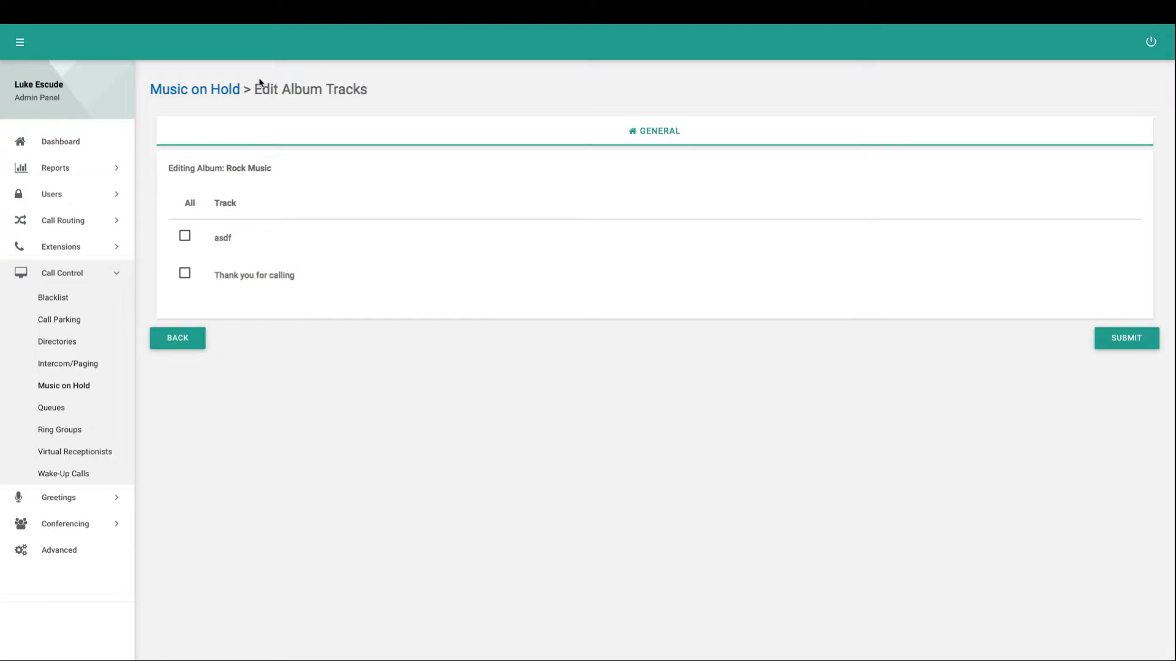
pyautogui.click(185, 236)
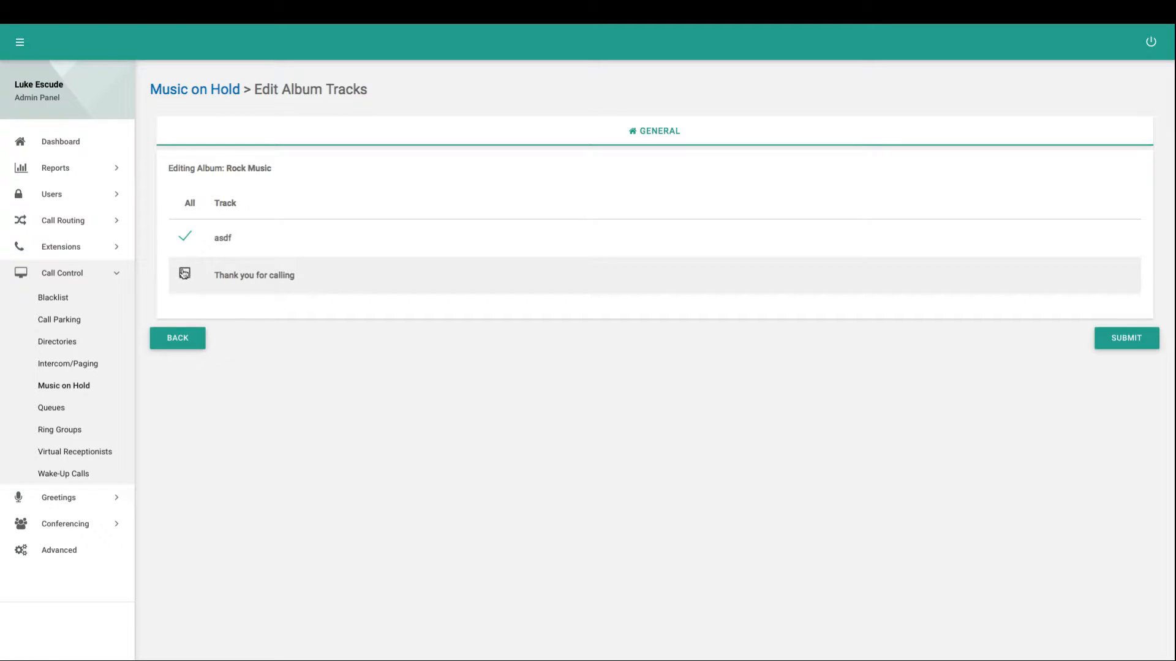
pyautogui.click(184, 273)
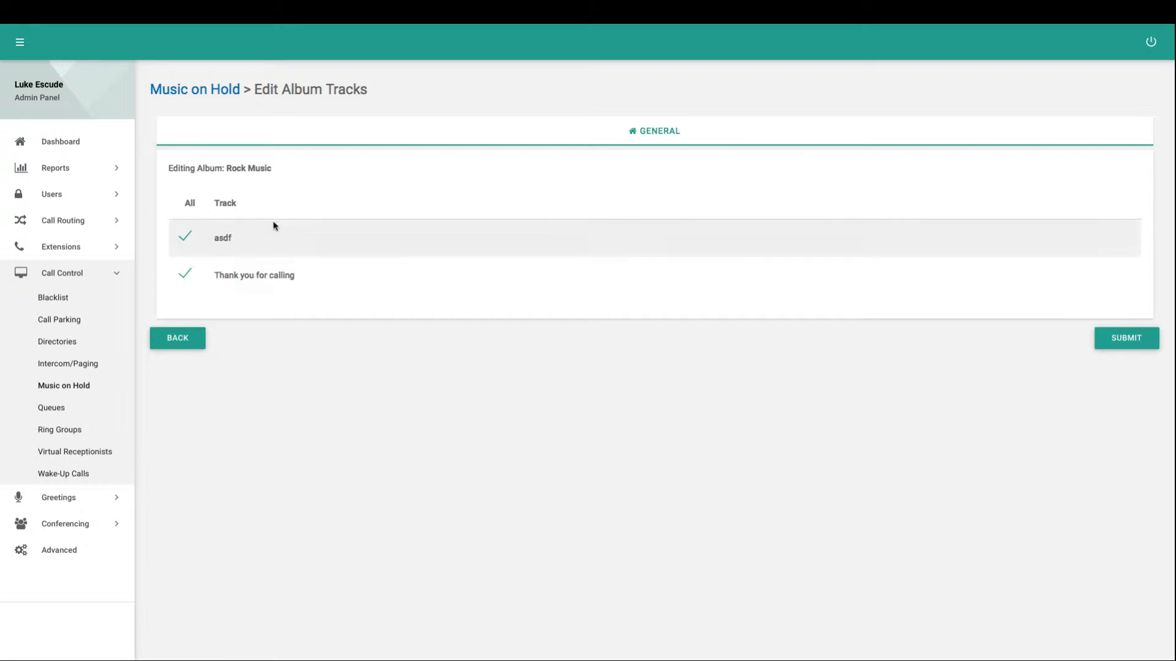
pyautogui.click(1136, 341)
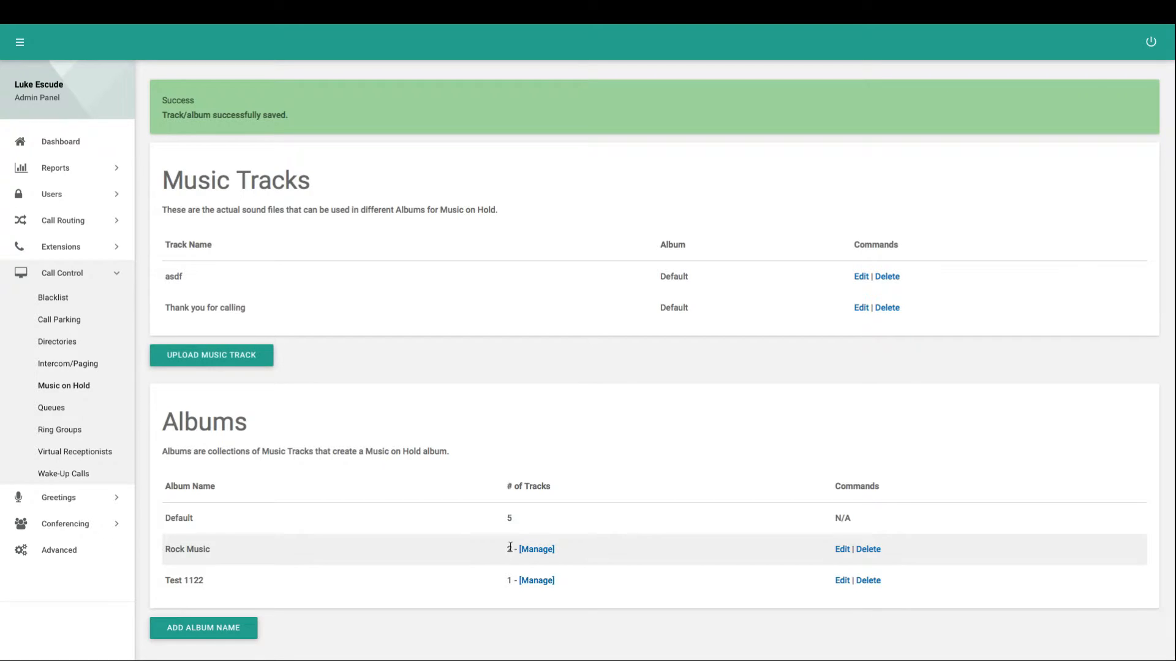
pyautogui.click(497, 547)
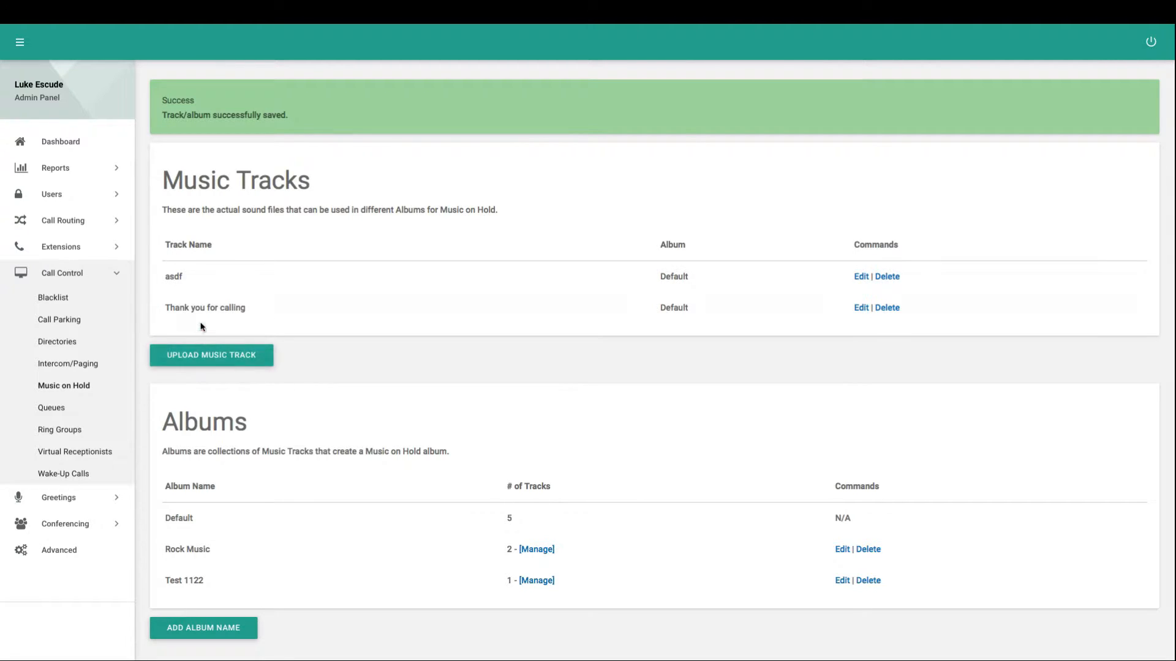
# - Upload the best-hold-music-waiting-on-the-phone OGG file as a music track named "Rock Music Track 1"
pyautogui.click(192, 359)
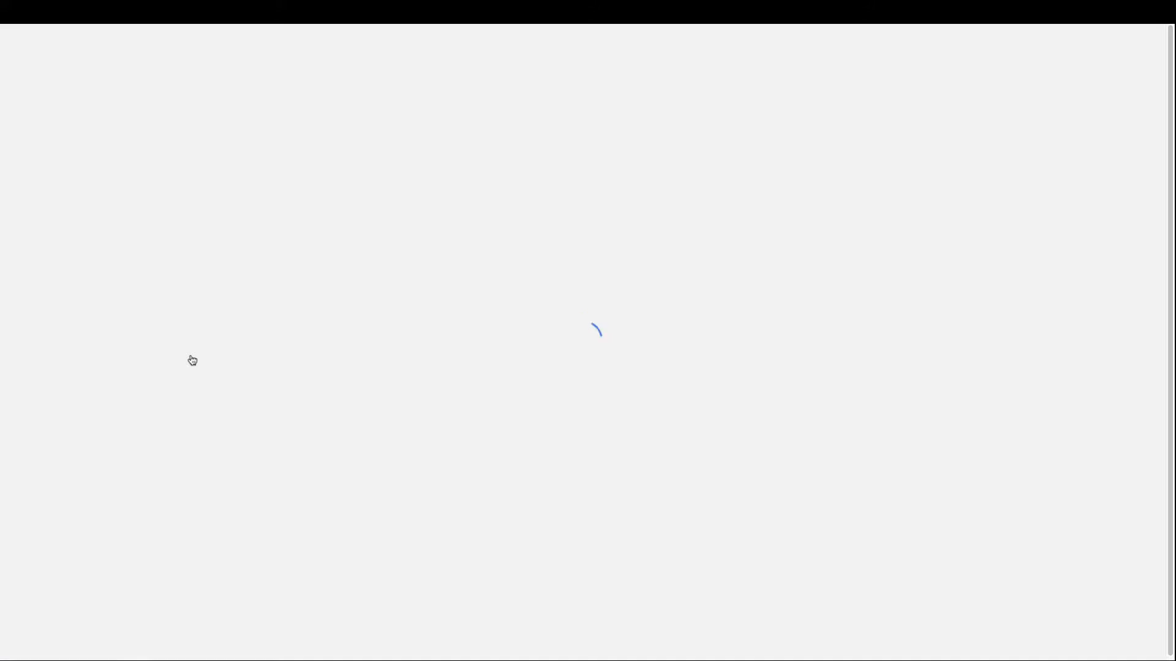
pyautogui.click(388, 173)
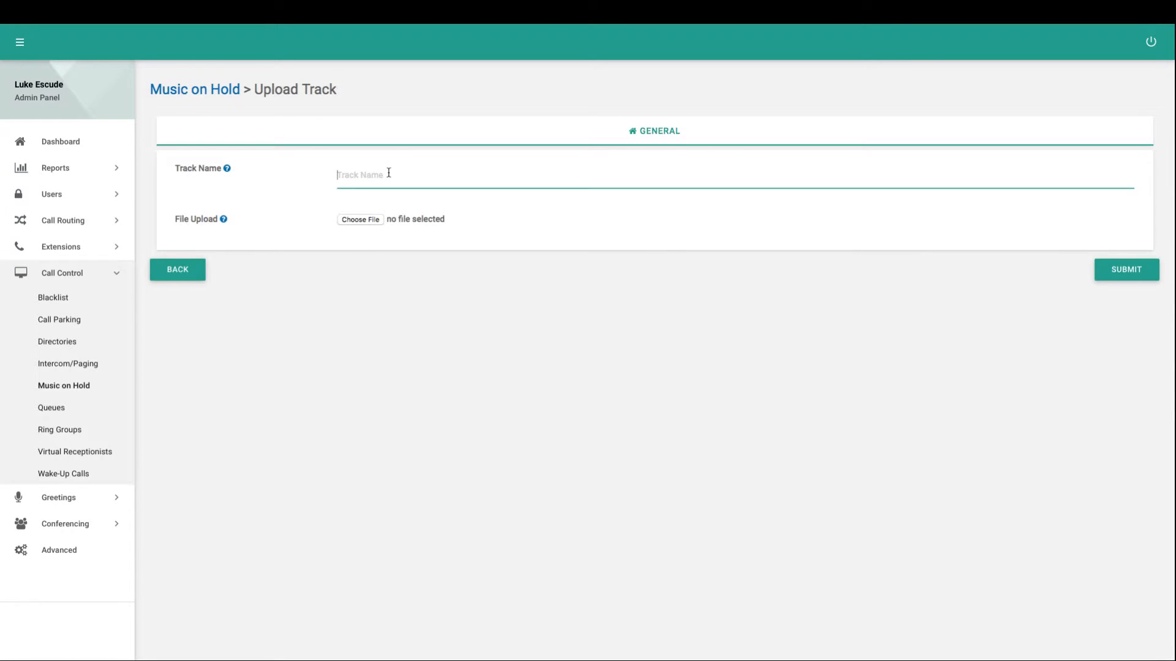
pyautogui.write('Rock Mu')
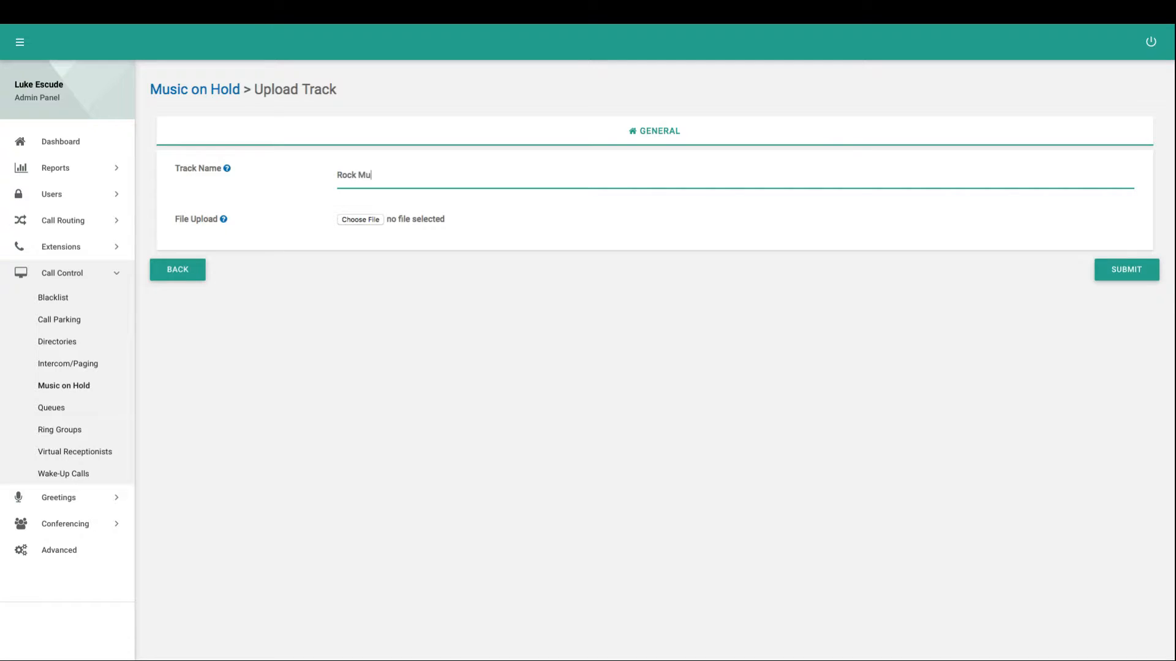
pyautogui.write('sic Track 1')
pyautogui.click(354, 220)
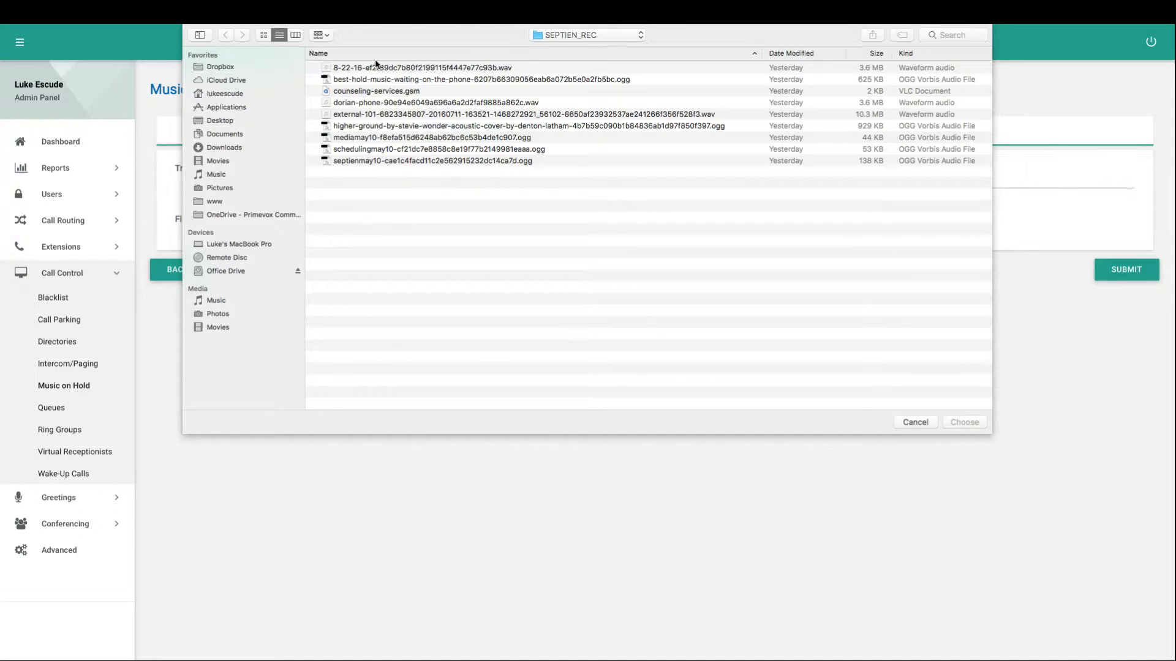
pyautogui.click(381, 92)
pyautogui.click(371, 162)
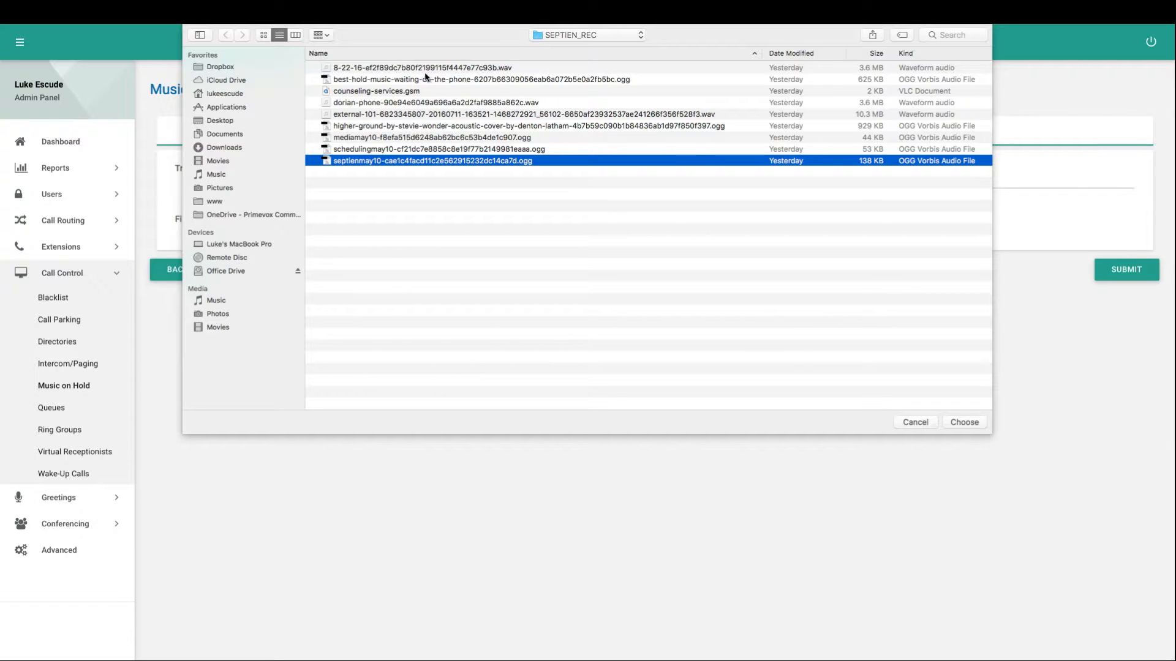
pyautogui.click(503, 80)
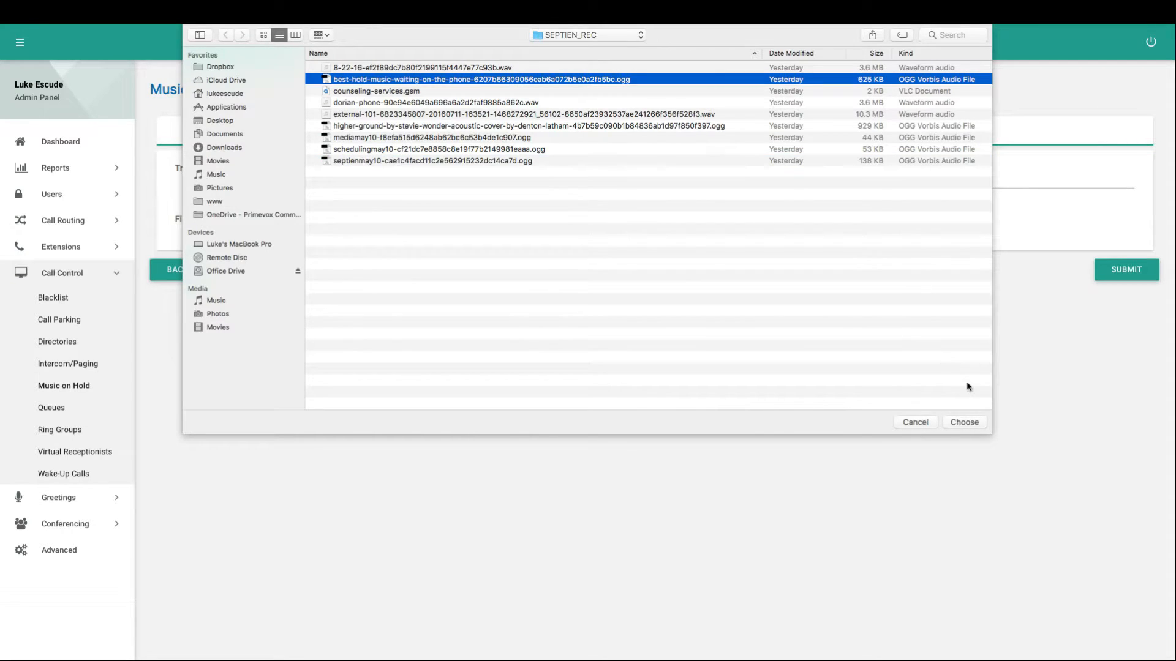
pyautogui.click(964, 422)
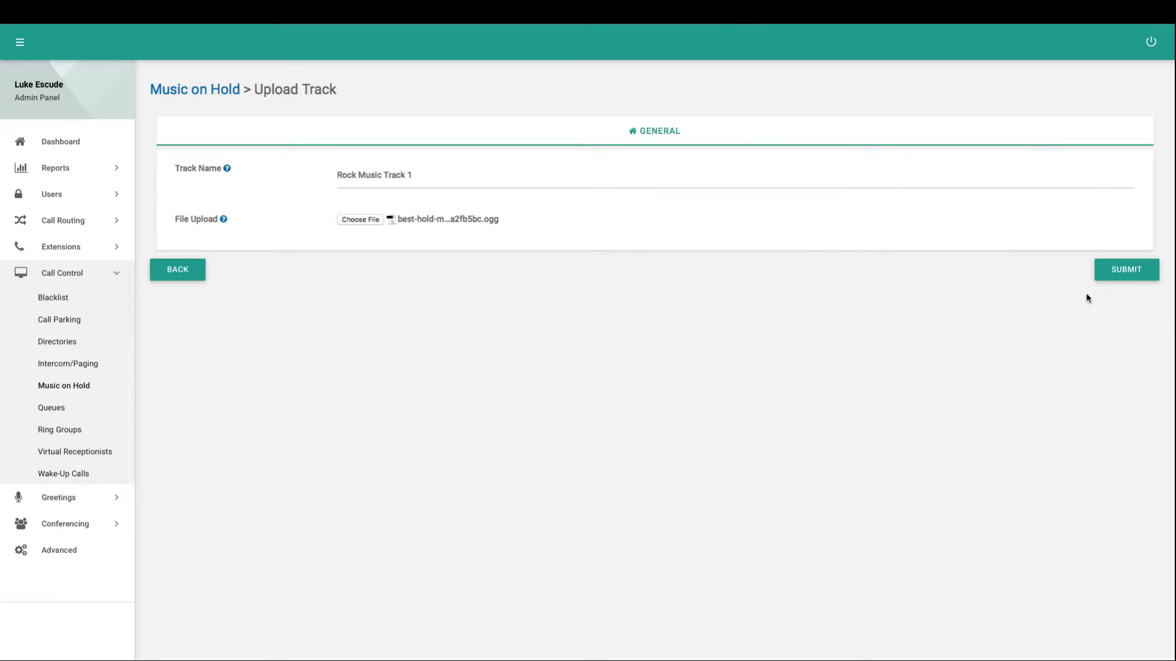
pyautogui.click(1117, 271)
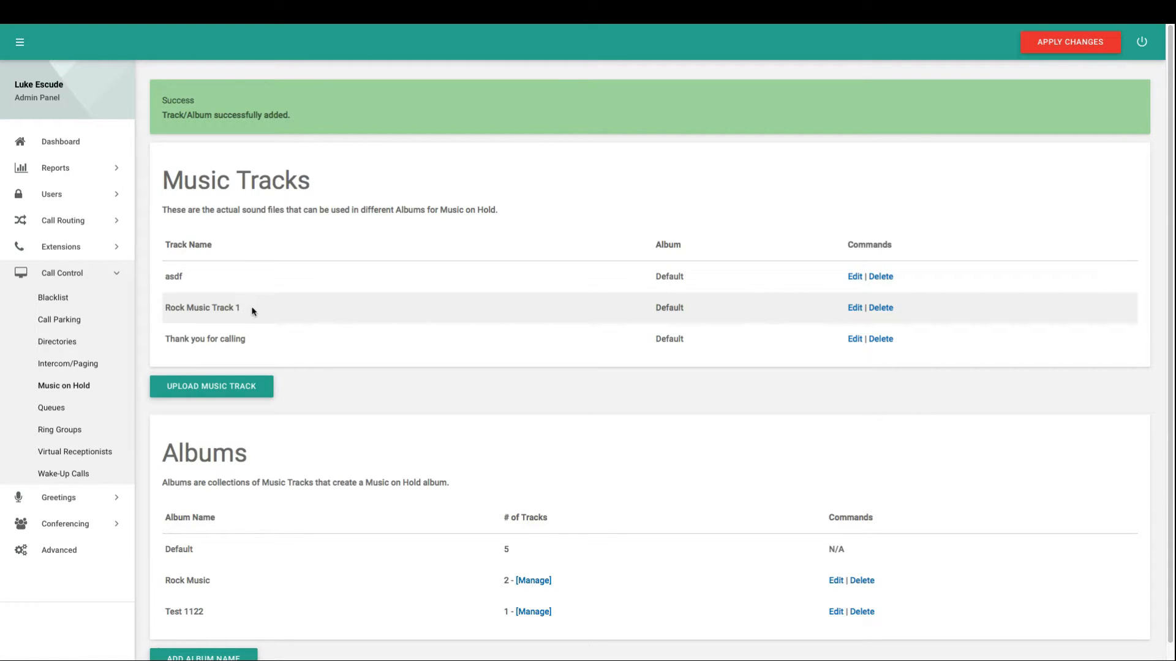
# - Review the edit page of Rock Music Track 1 and return to the Music on Hold overview
pyautogui.click(854, 308)
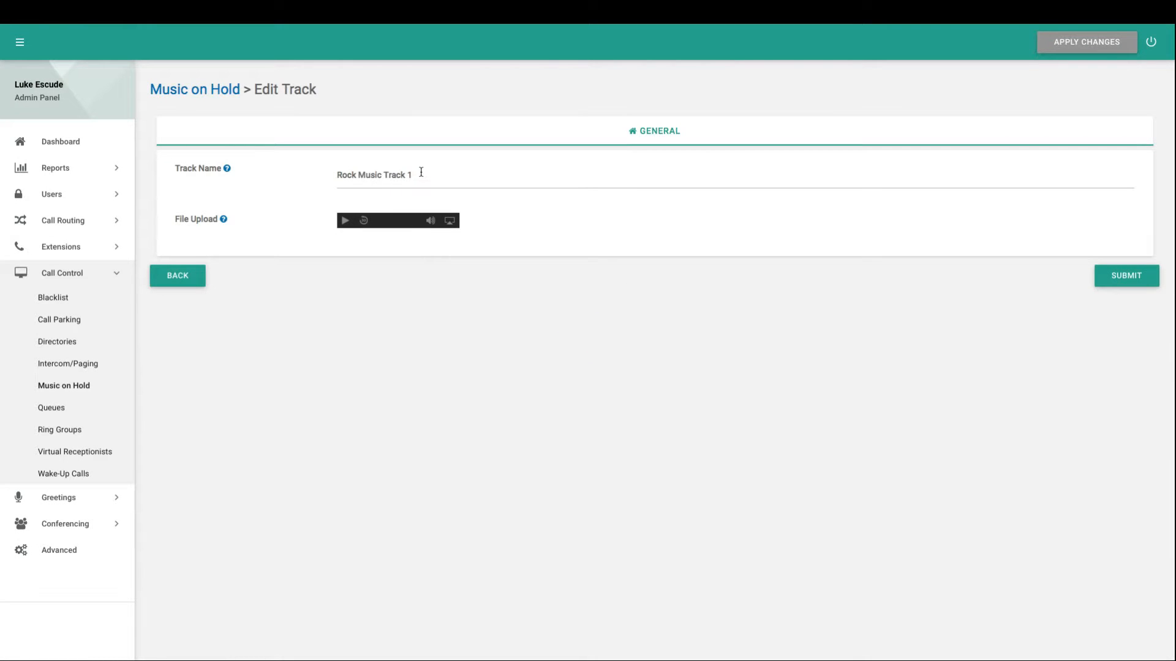
pyautogui.moveTo(419, 175); pyautogui.dragTo(330, 174)
pyautogui.click(316, 207)
pyautogui.click(165, 278)
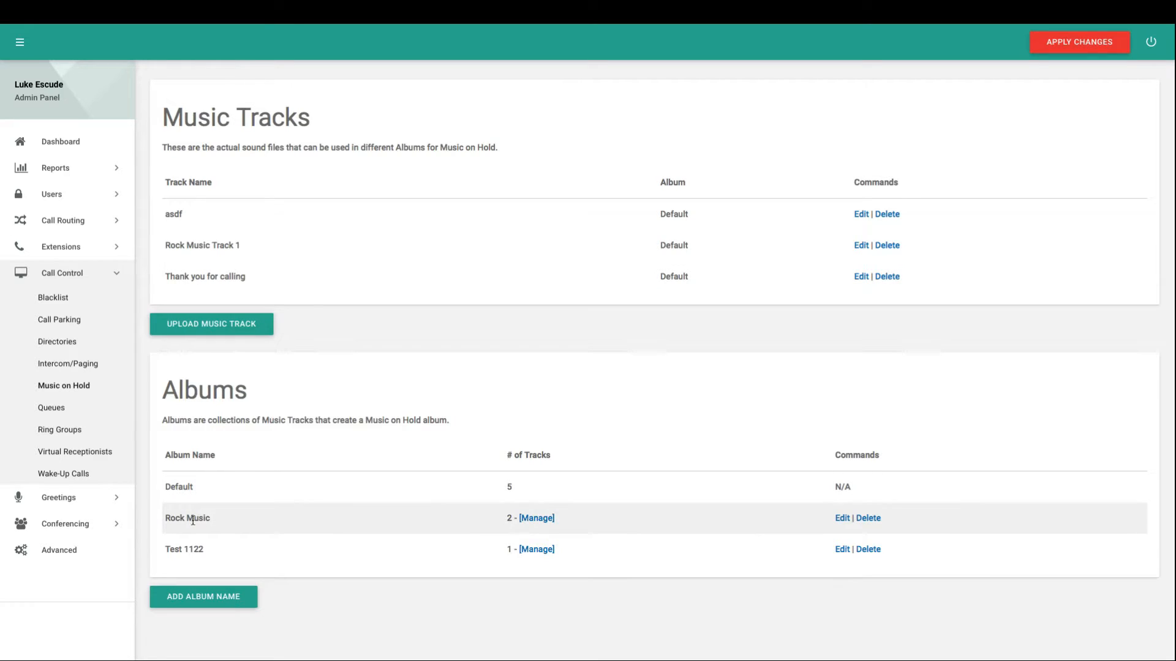
# - Include Rock Music Track 1 in the Rock Music album and save the track selection
pyautogui.click(538, 519)
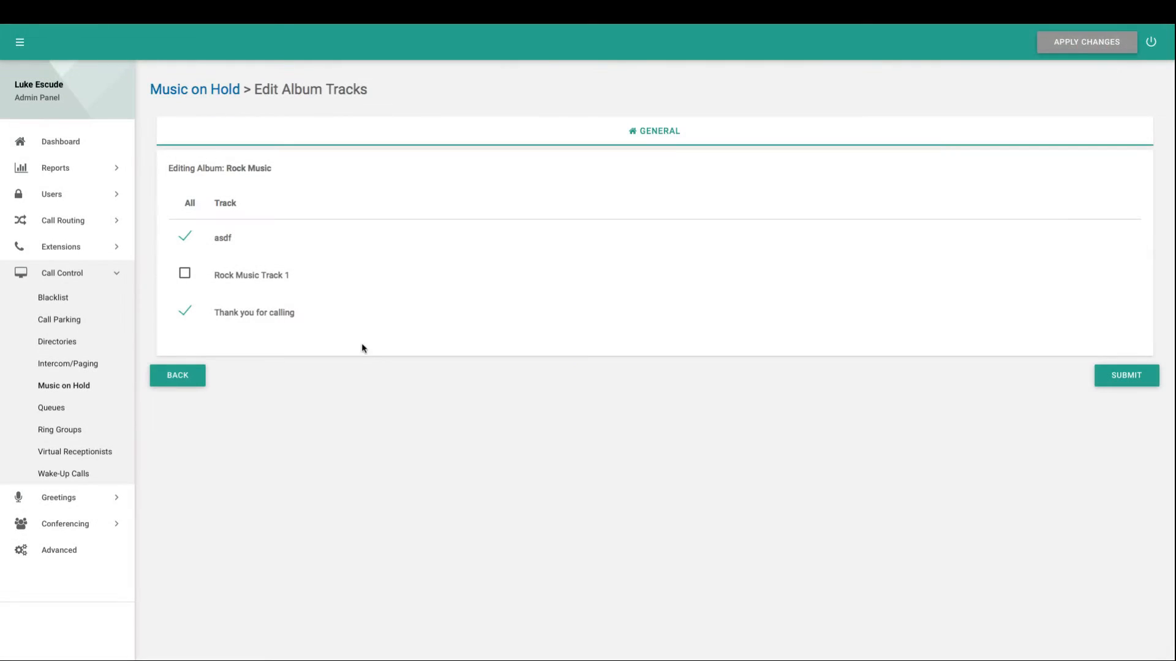
pyautogui.click(182, 275)
pyautogui.click(1121, 381)
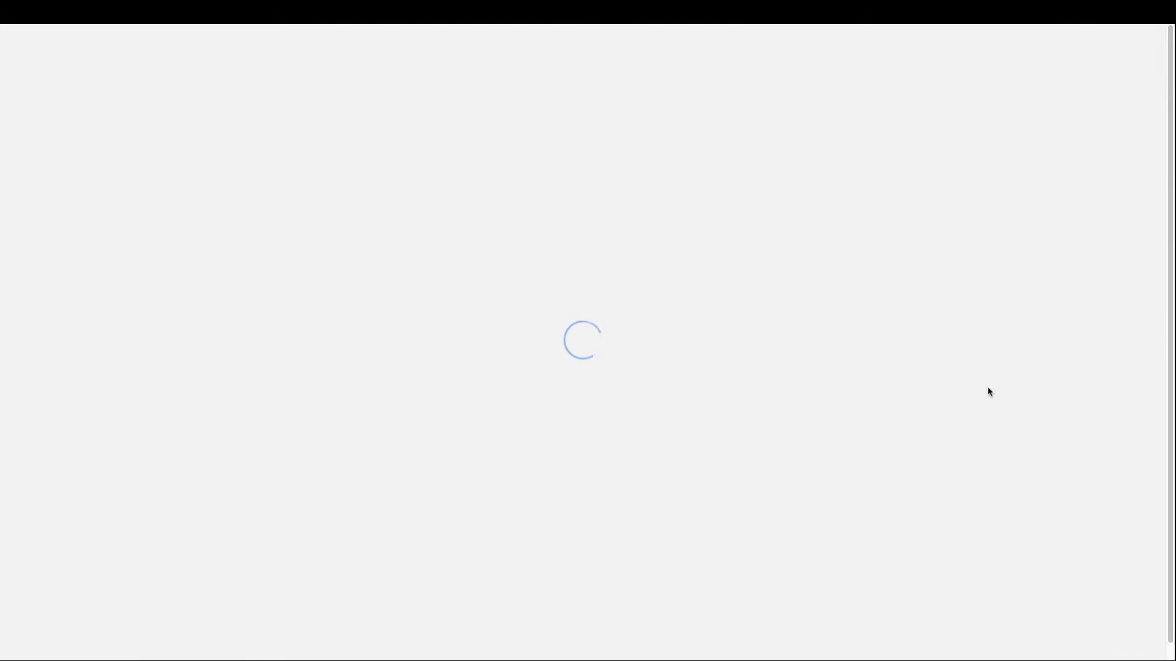
pyautogui.scroll(-1, 274, 406)
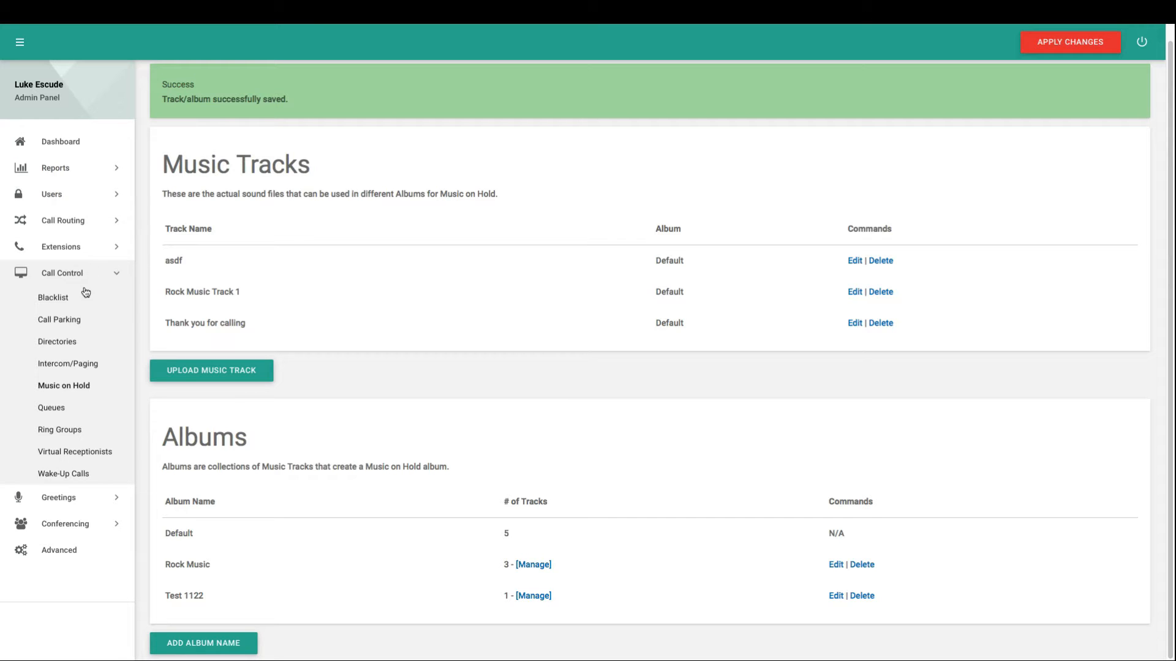
# - Set the Music on Hold album of parking lot 800, Receptionist Parking 1, to Rock Music and save the lot
pyautogui.click(59, 320)
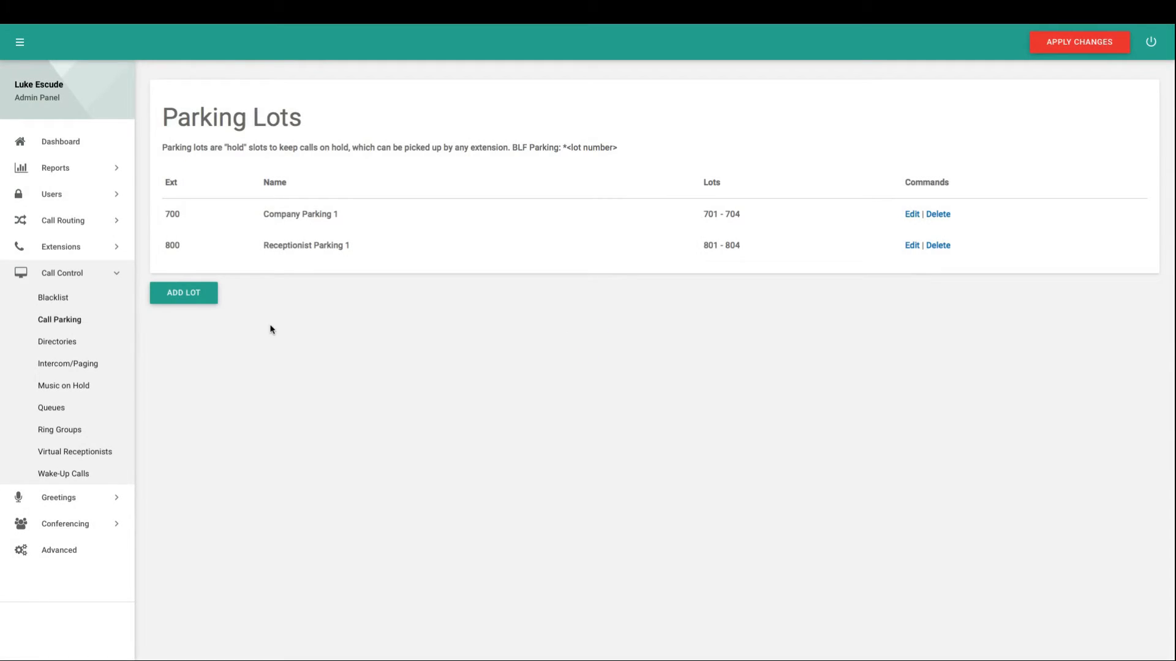
pyautogui.doubleClick(168, 246)
pyautogui.click(297, 248)
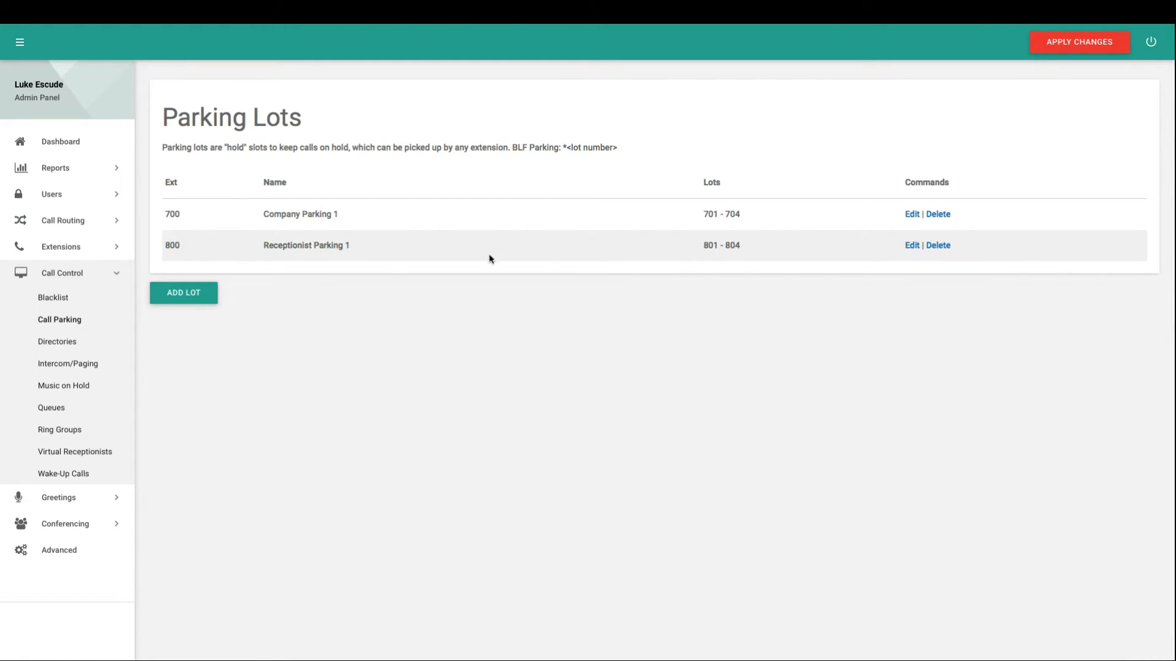
pyautogui.click(916, 245)
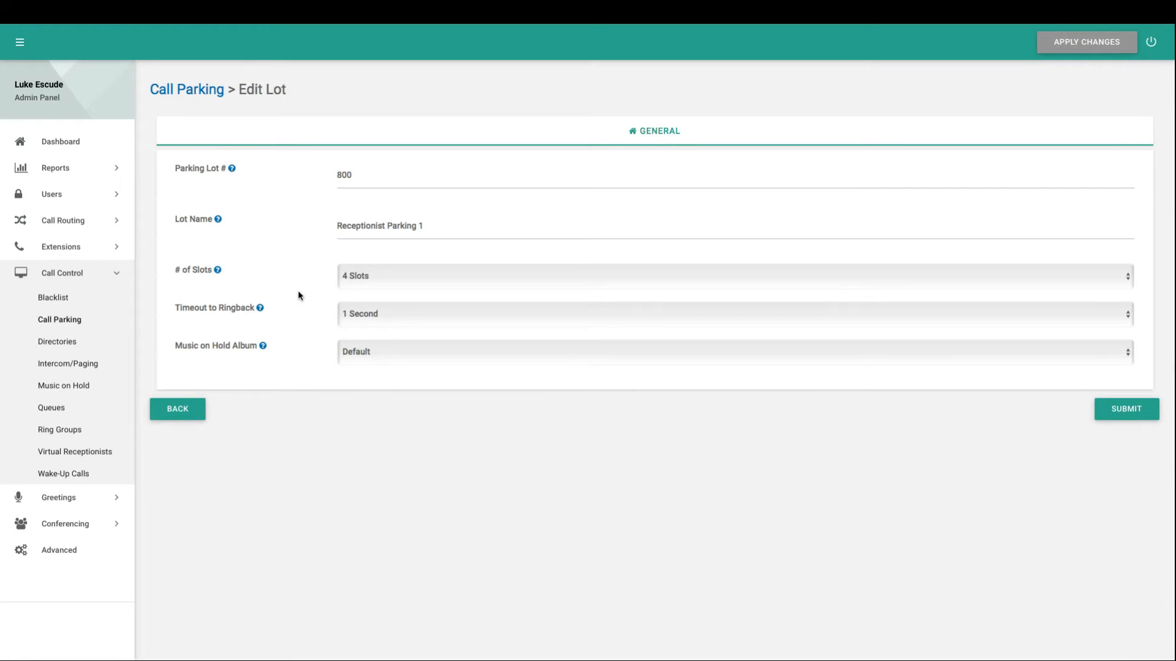
pyautogui.moveTo(166, 351); pyautogui.dragTo(250, 351)
pyautogui.click(292, 354)
pyautogui.click(403, 351)
pyautogui.click(396, 364)
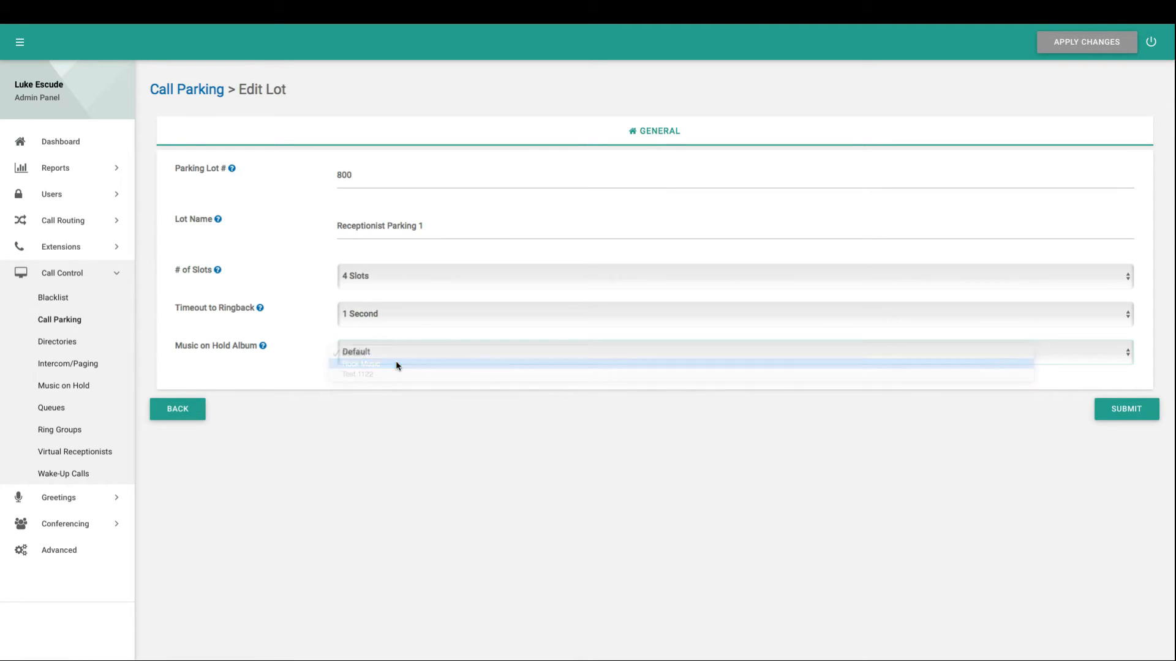
pyautogui.click(1127, 408)
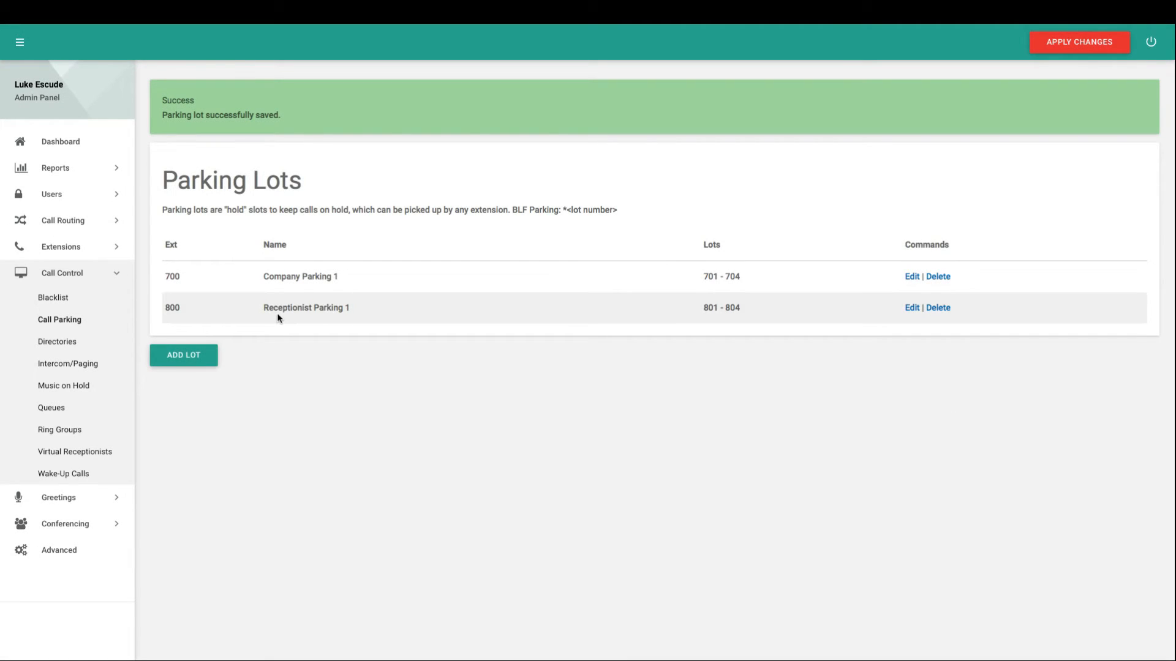
pyautogui.moveTo(707, 308); pyautogui.dragTo(735, 306)
pyautogui.click(735, 306)
# - Set extension 100's Music on Hold album to Rock Music in its advanced settings and save the extension
pyautogui.click(73, 253)
pyautogui.click(63, 276)
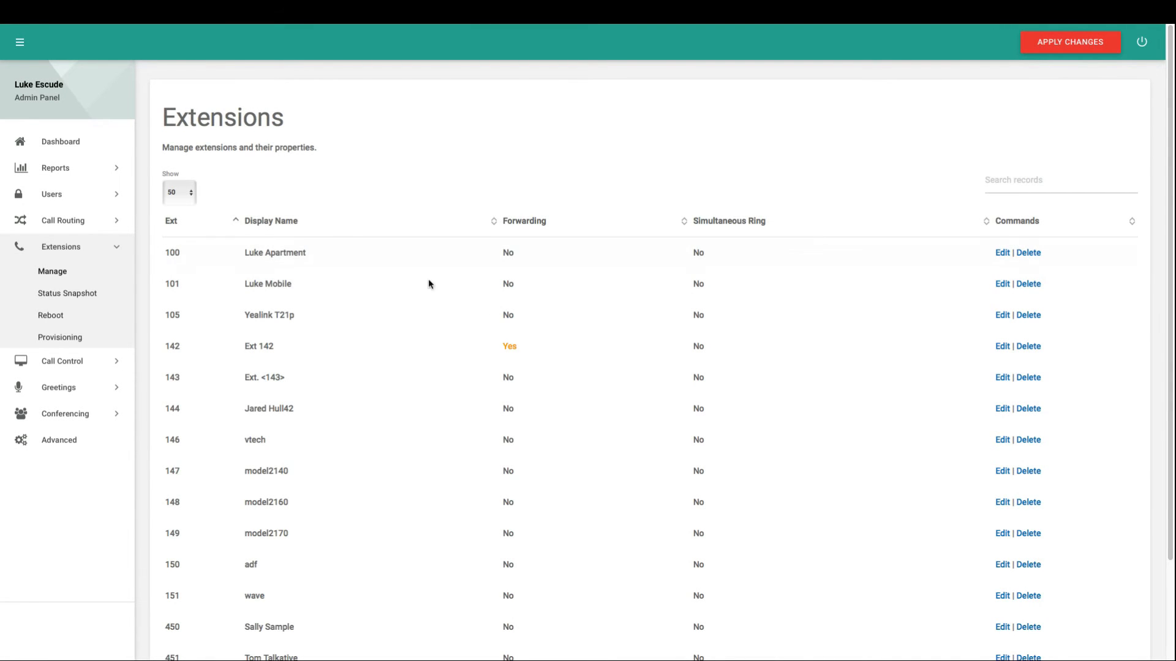
pyautogui.click(998, 252)
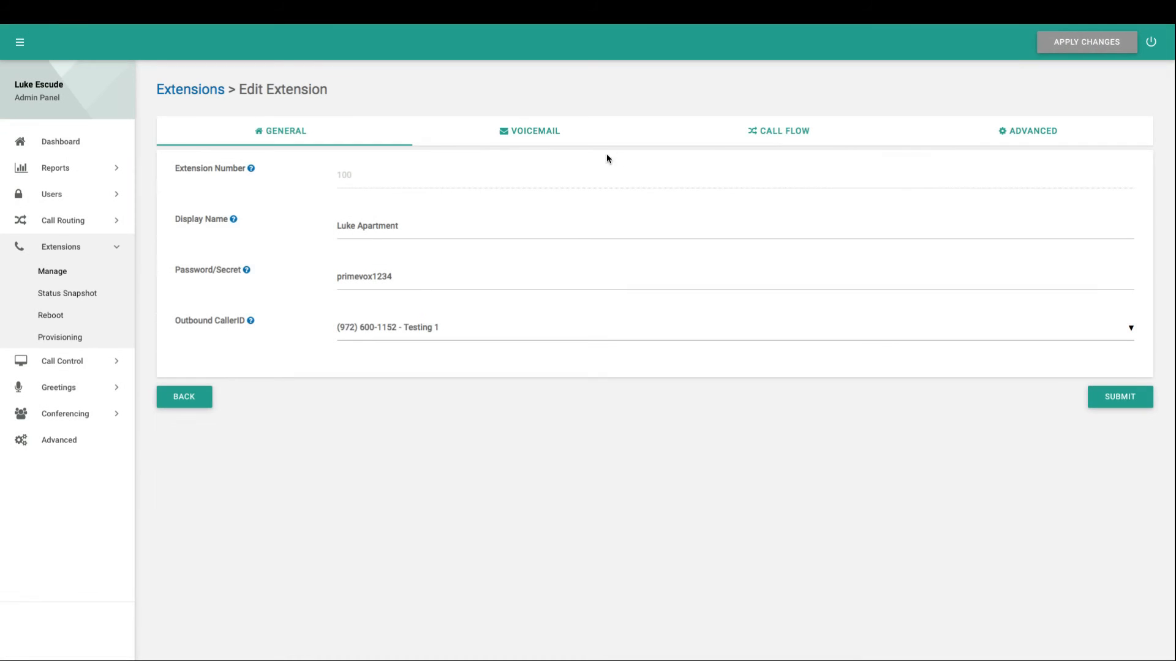
pyautogui.click(1048, 136)
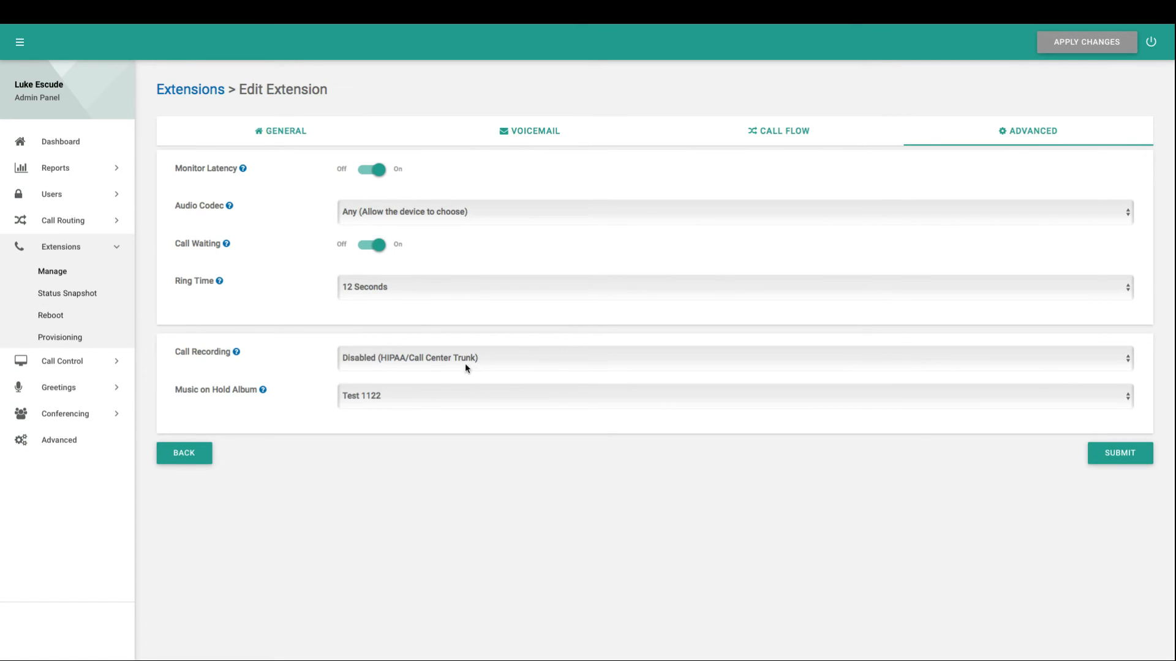
pyautogui.click(416, 396)
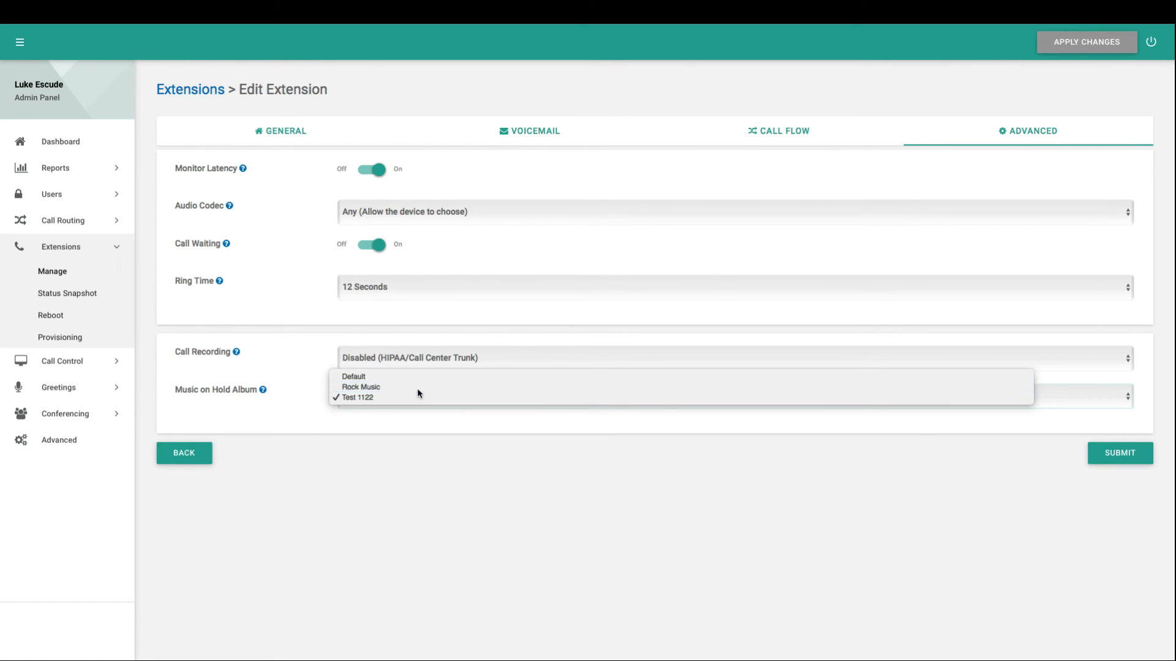
pyautogui.click(417, 387)
pyautogui.click(1119, 453)
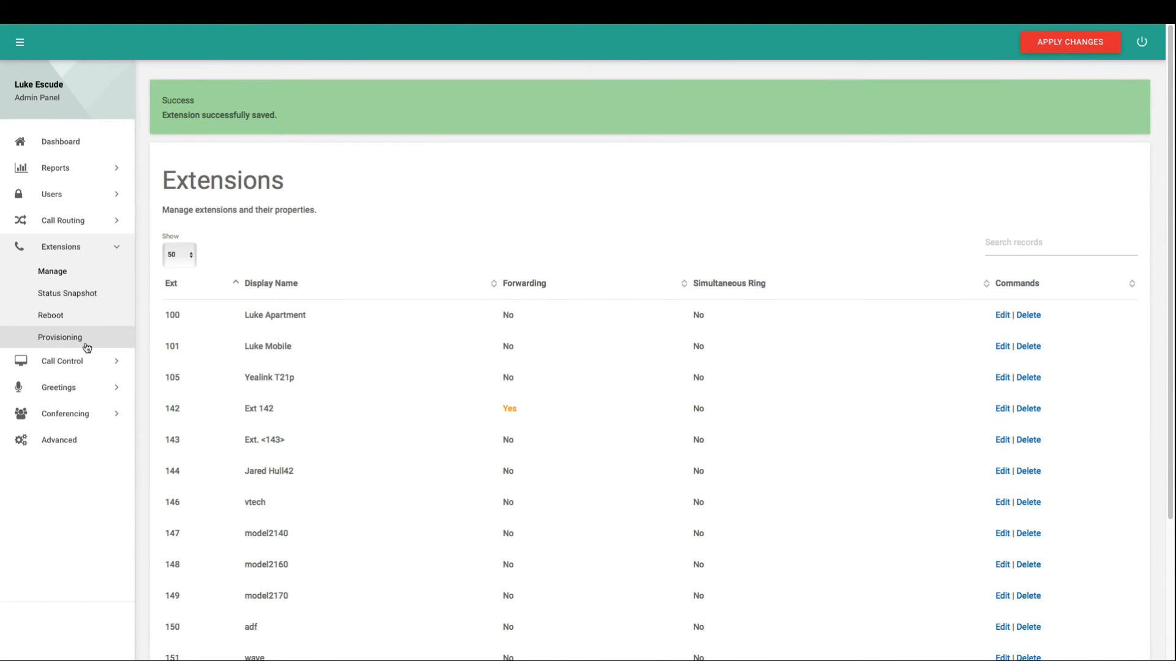
# - Return to the Music on Hold overview and apply the pending changes to the phone system
pyautogui.click(79, 361)
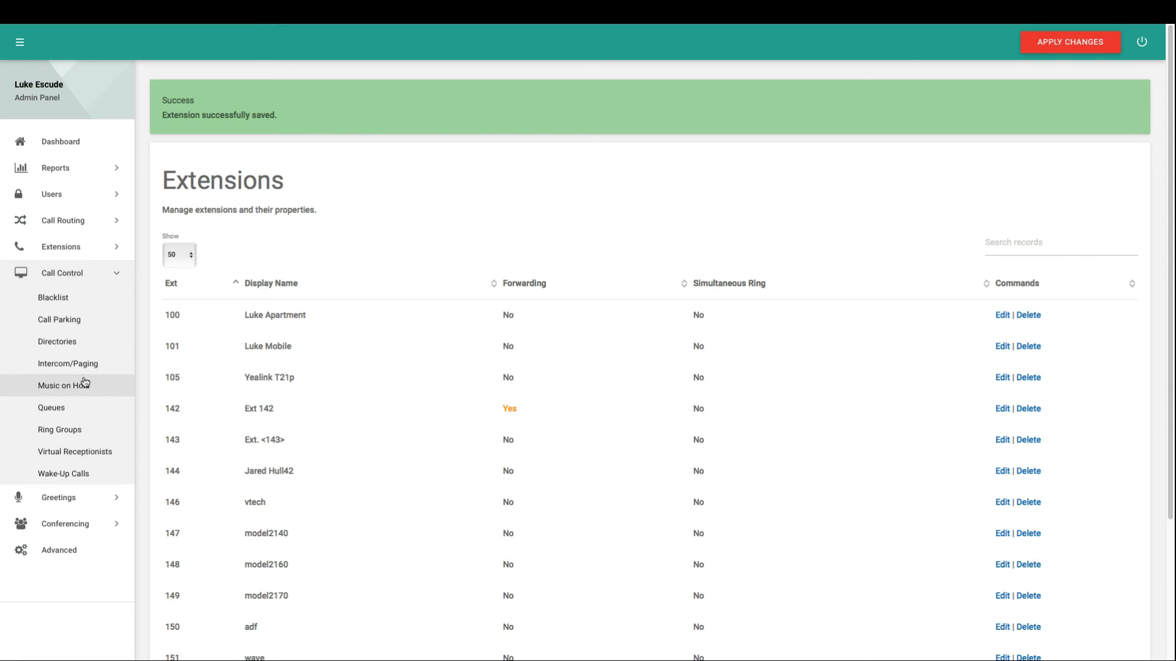
pyautogui.click(83, 384)
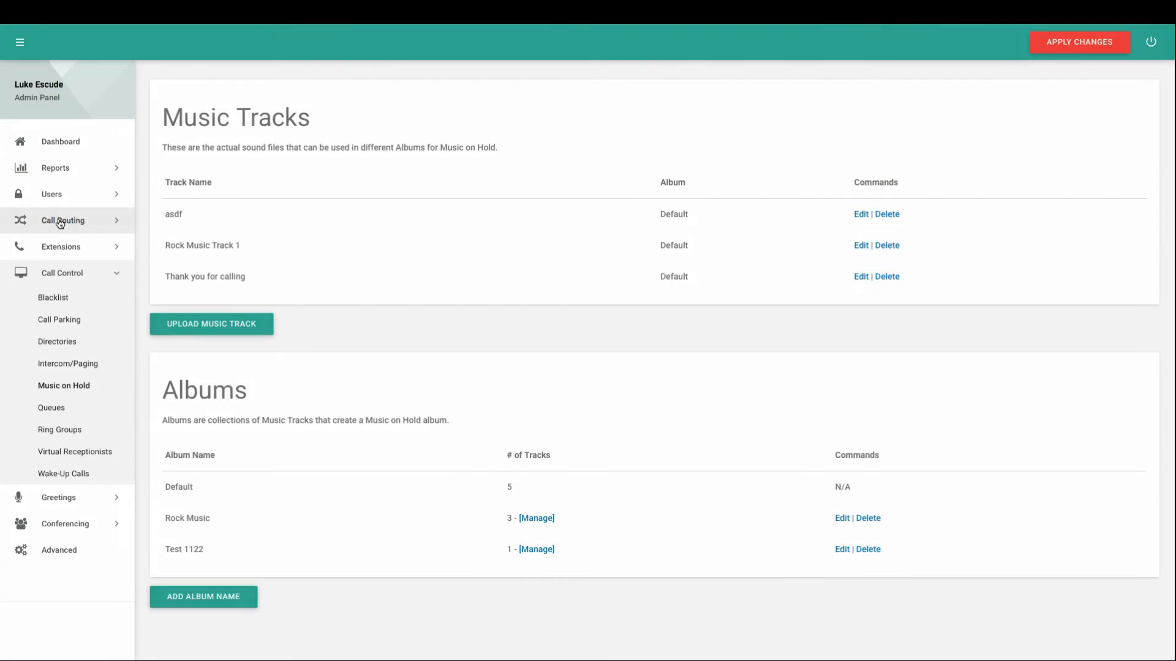
pyautogui.moveTo(174, 521); pyautogui.dragTo(227, 519)
pyautogui.click(227, 520)
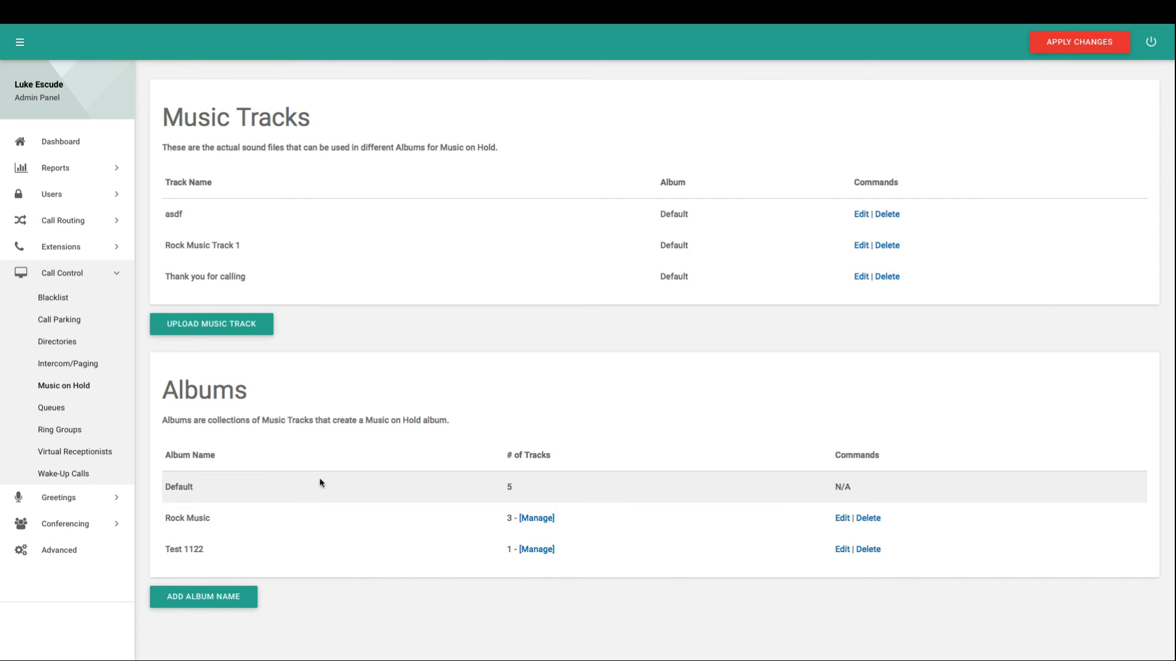
pyautogui.click(1062, 45)
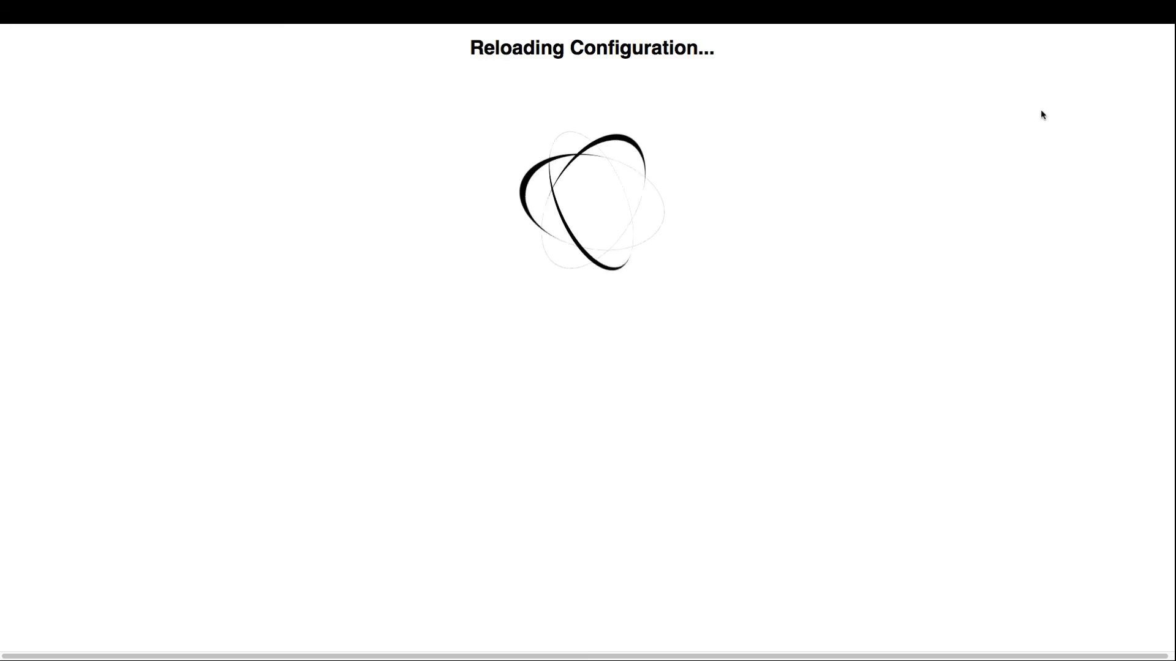